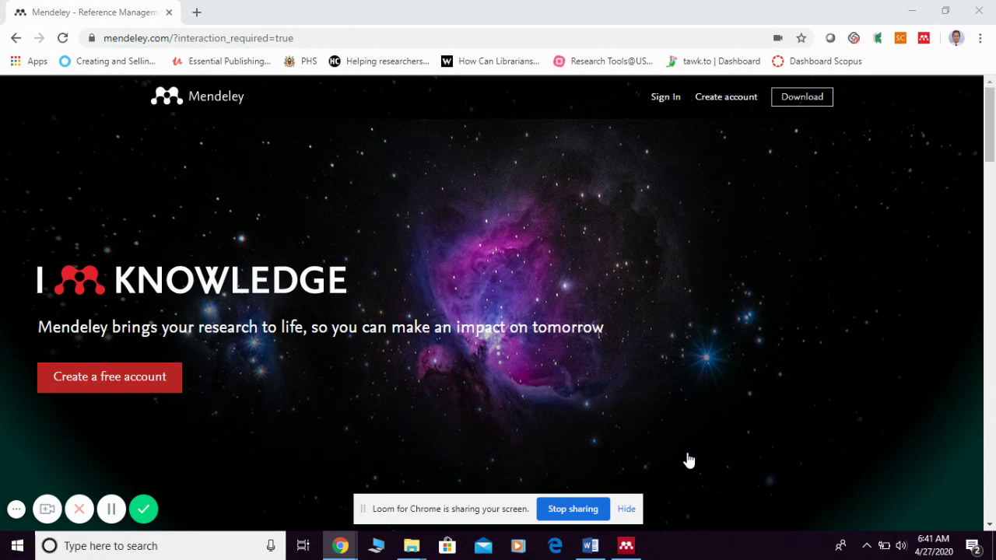
- Switch from the Mendeley library to the 'Big Data' Word document
left_click(626, 545)
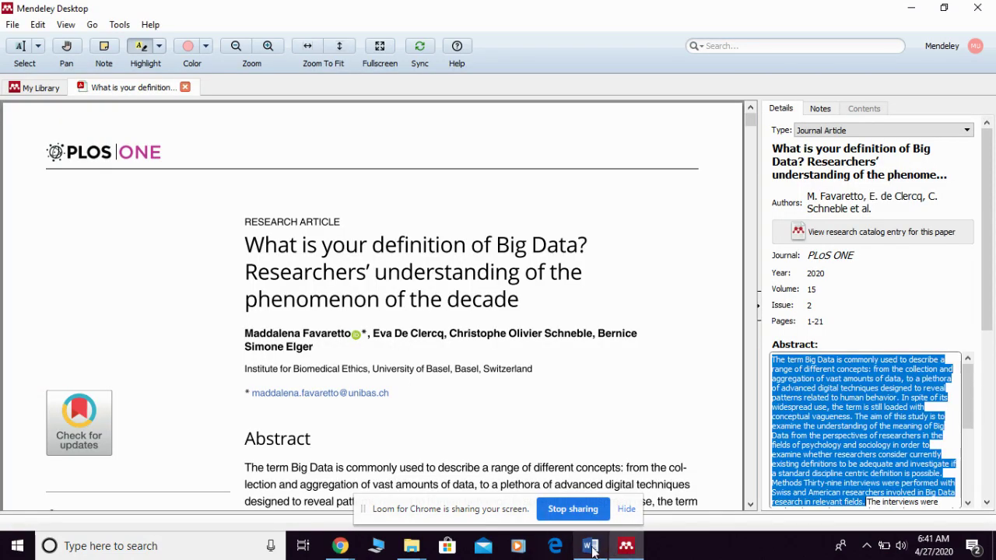
left_click(591, 547)
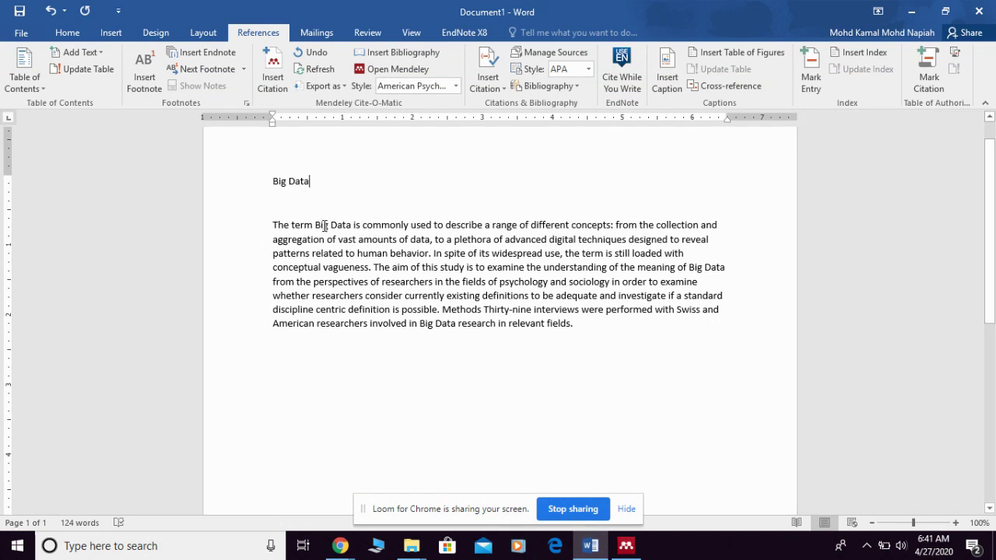
- Start a Mendeley citation right after "conceptual vagueness." in the paragraph
left_click(369, 267)
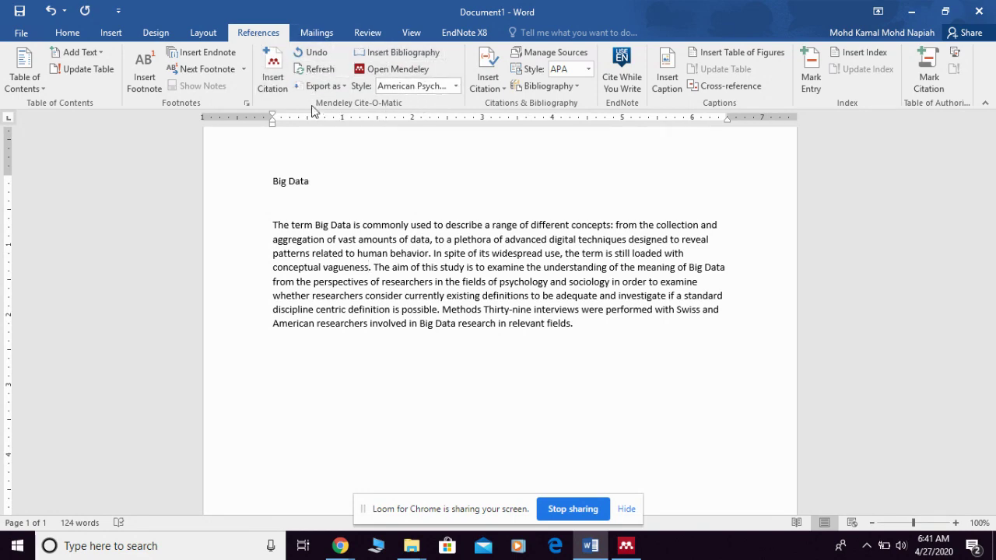
left_click(274, 78)
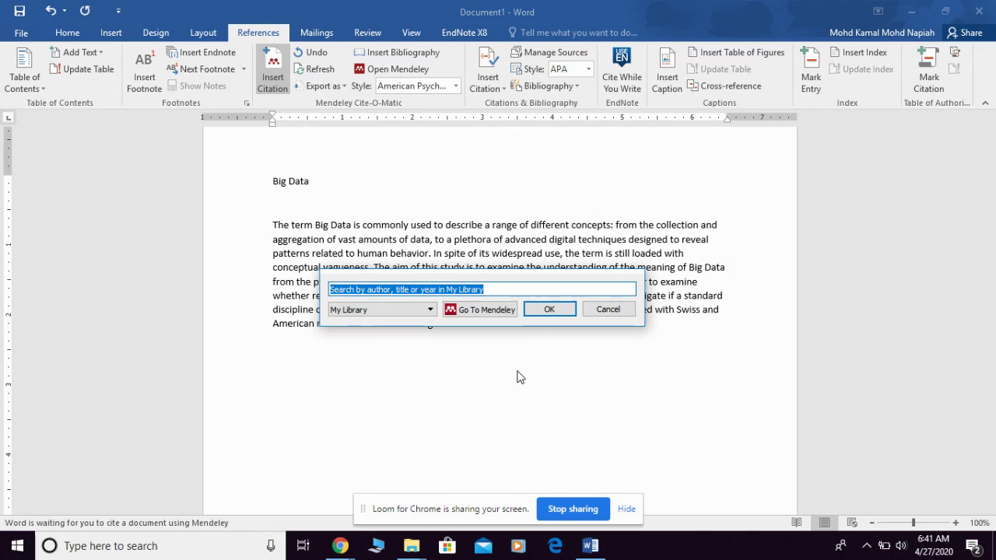
- Go to the Mendeley Desktop library from the citation search box
left_click(472, 311)
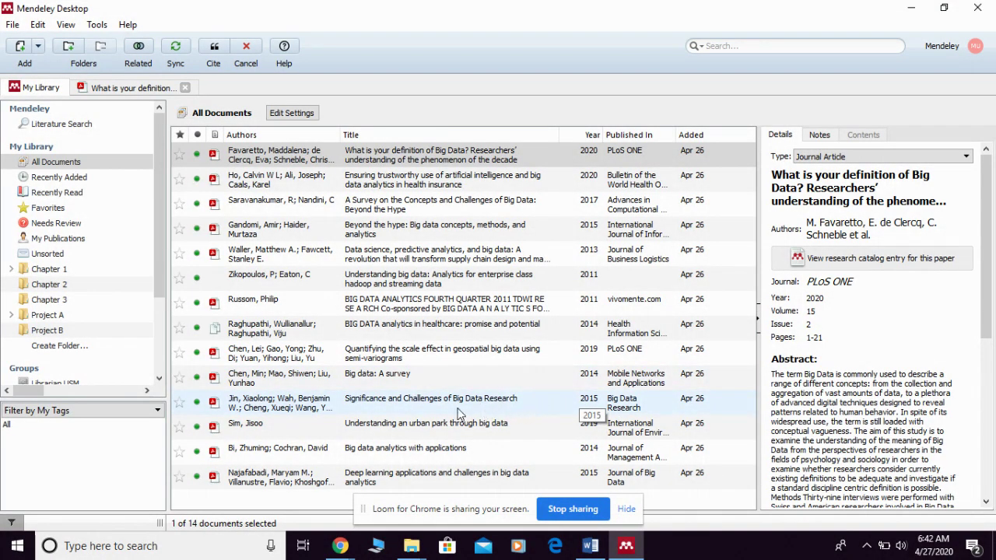
- Cite "Big data: A survey" to insert (Chen, Mao, & Liu, 2014) into Word
left_click(380, 384)
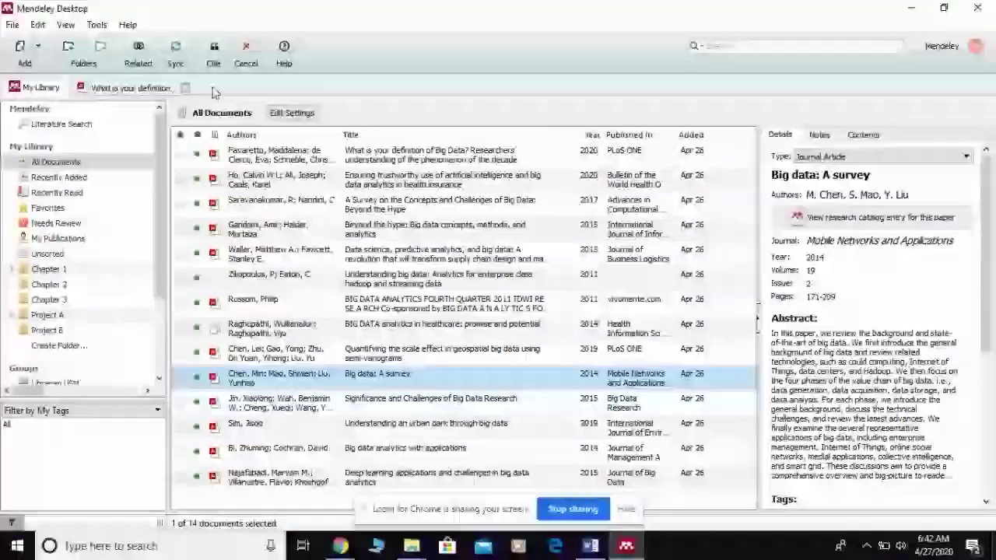
left_click(214, 48)
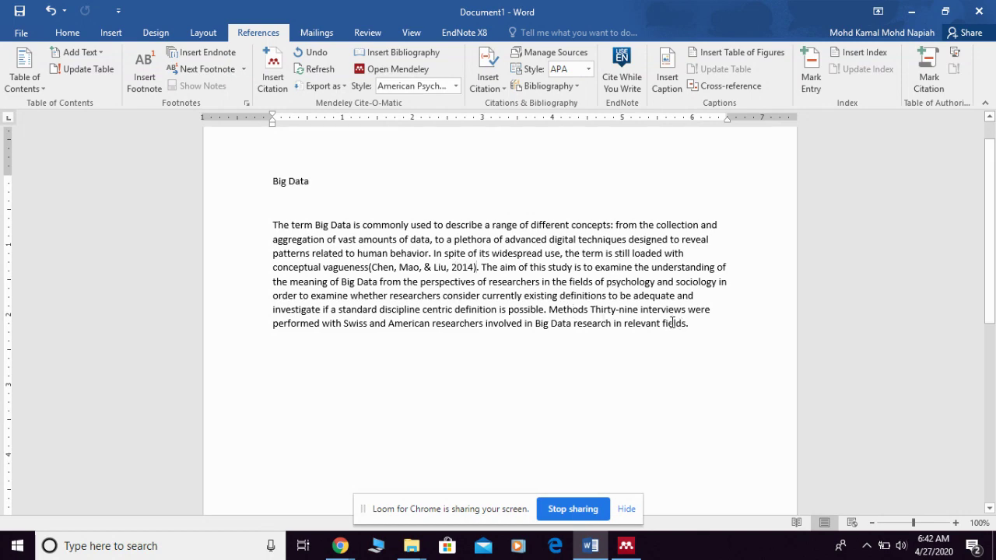
- Start a second citation after "definition is possible" and go to the Mendeley library
left_click(545, 309)
left_click(273, 78)
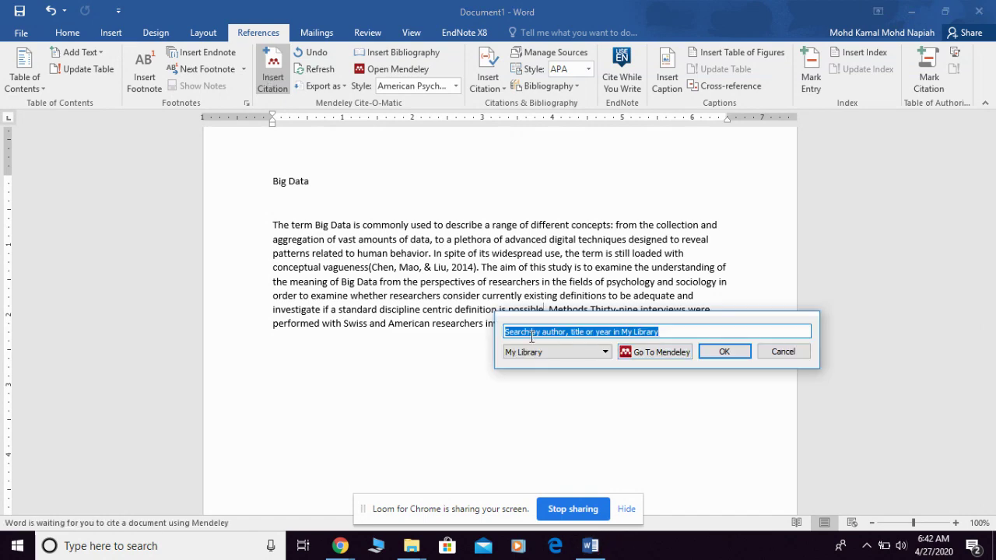
left_click(649, 355)
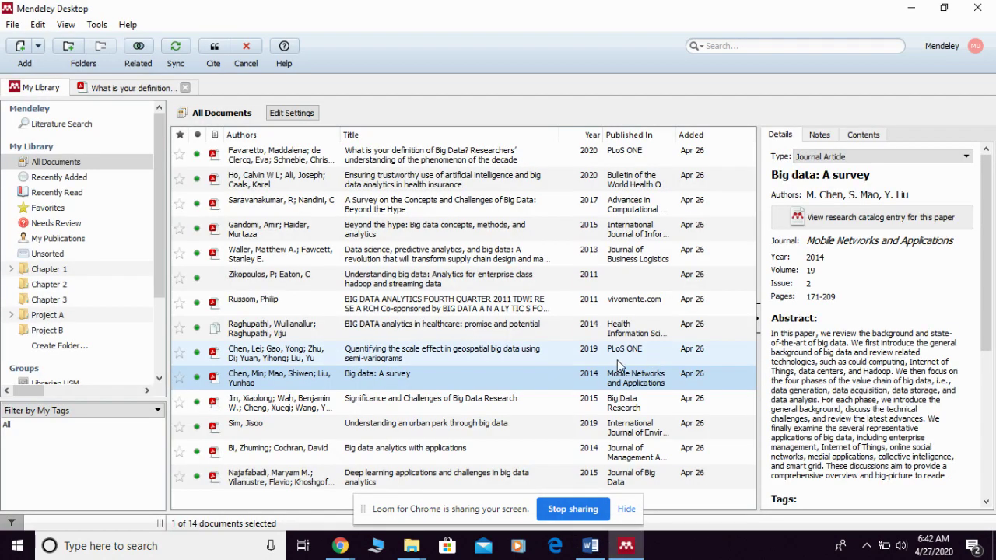
- Cite "Significance and Challenges of Big Data Research" as (Jin, Wah, Cheng, & Wang, 2015)
left_click(392, 410)
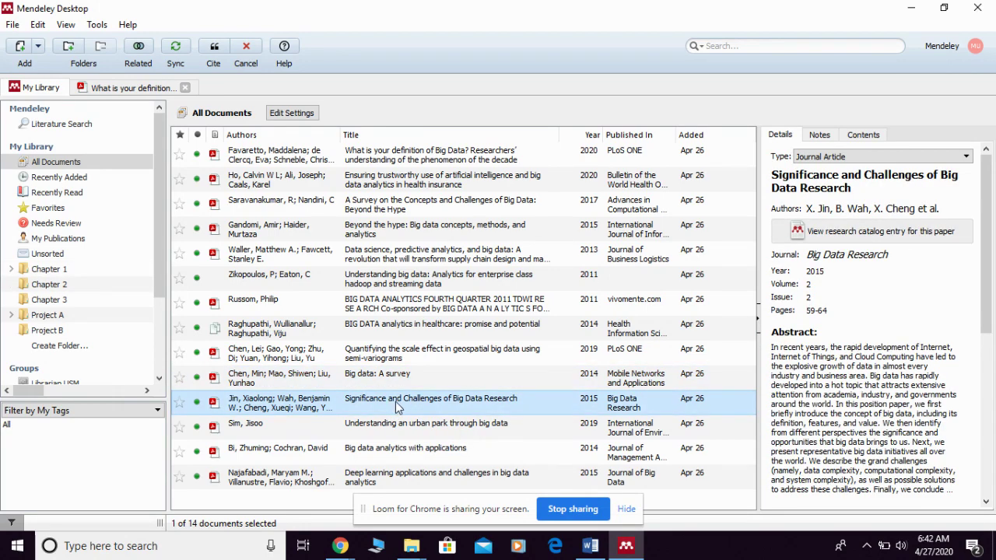
left_click(209, 51)
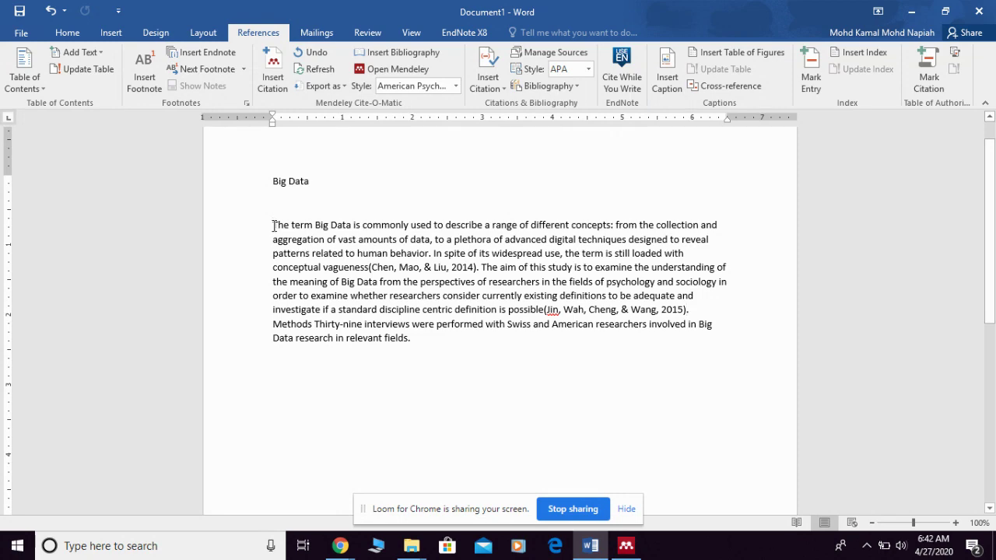
- Type "According to" at the paragraph start and cite the urban park paper as (Sim, 2019)
left_click(273, 225)
type("Accor")
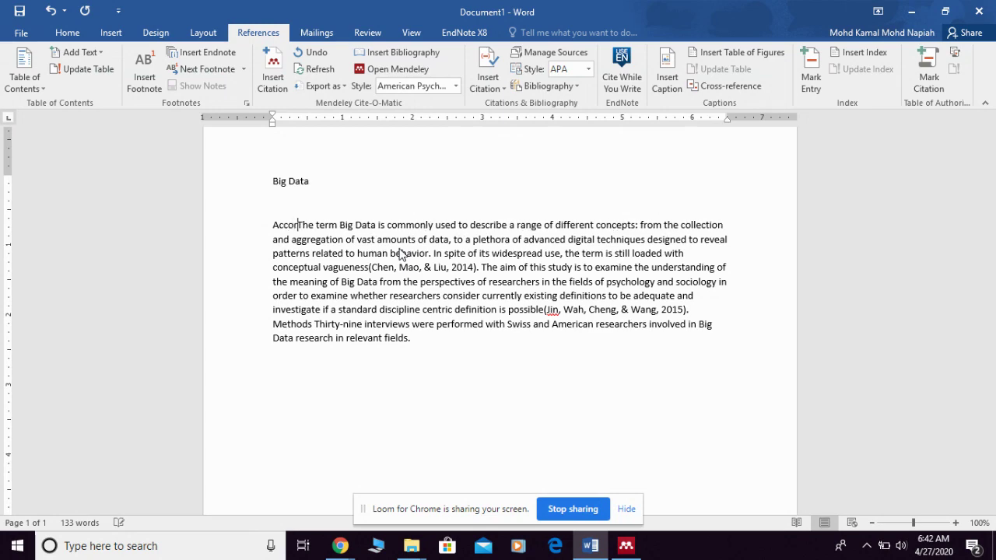
type("ding to")
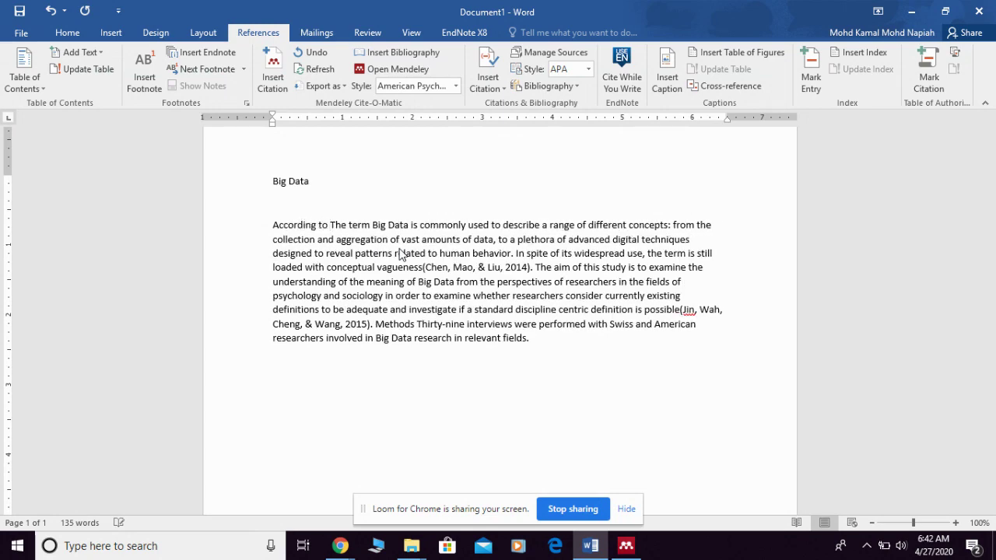
left_click(271, 74)
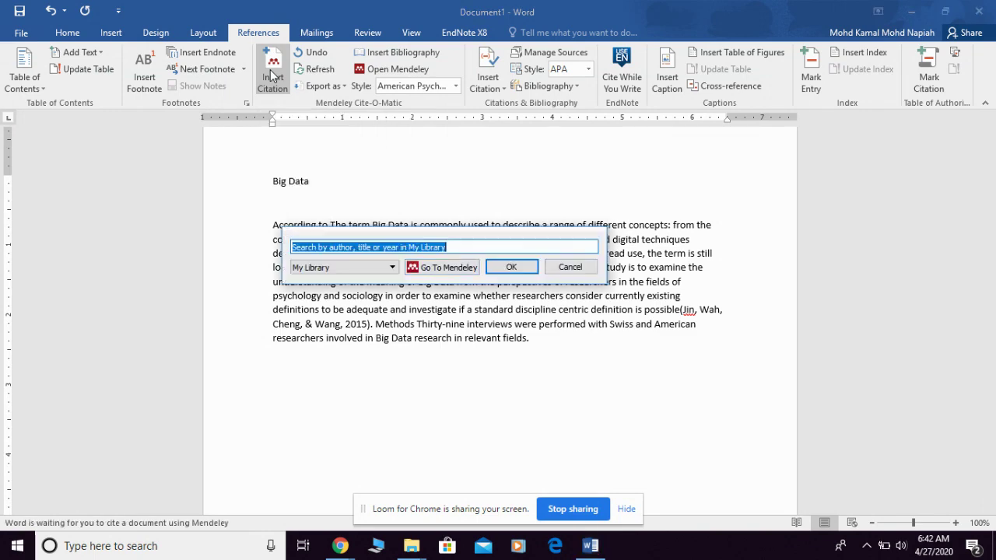
left_click(447, 267)
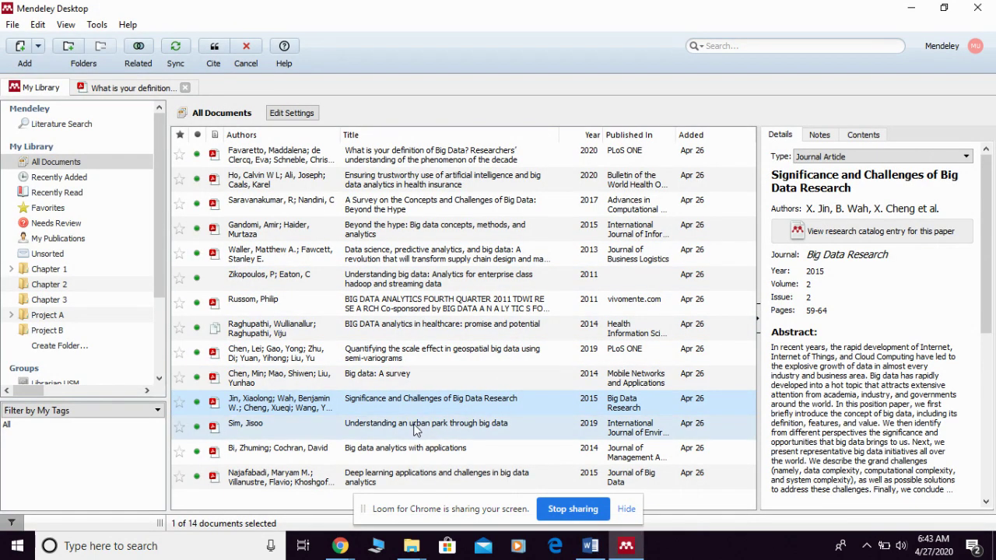
left_click(326, 431)
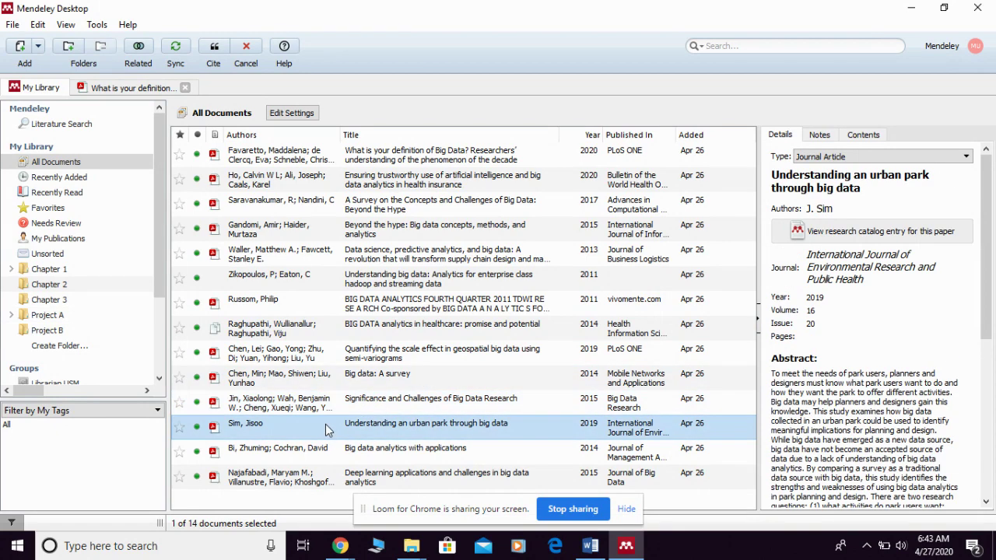
left_click(215, 50)
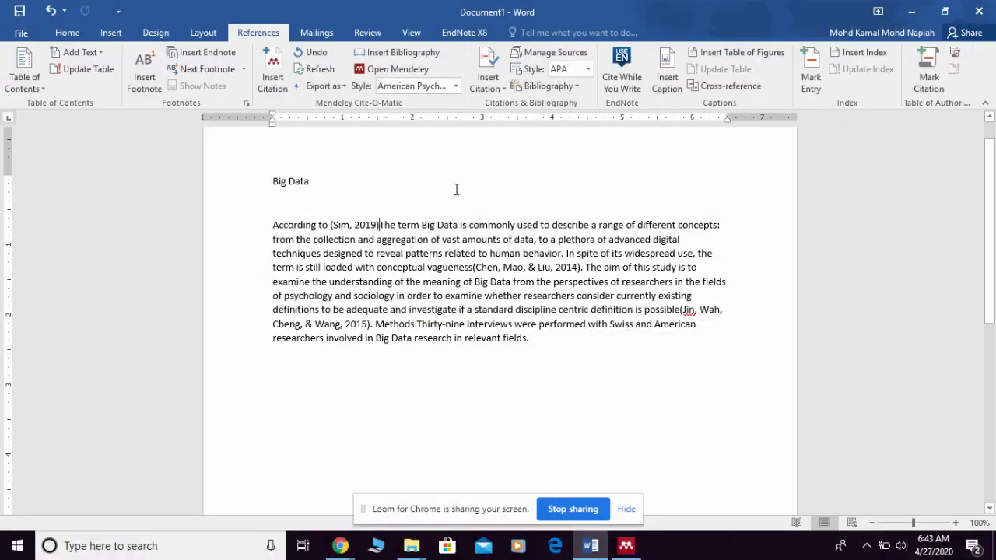
- Edit the citation into narrative form "Sim (2019)" and keep the manual edit
left_click(333, 225)
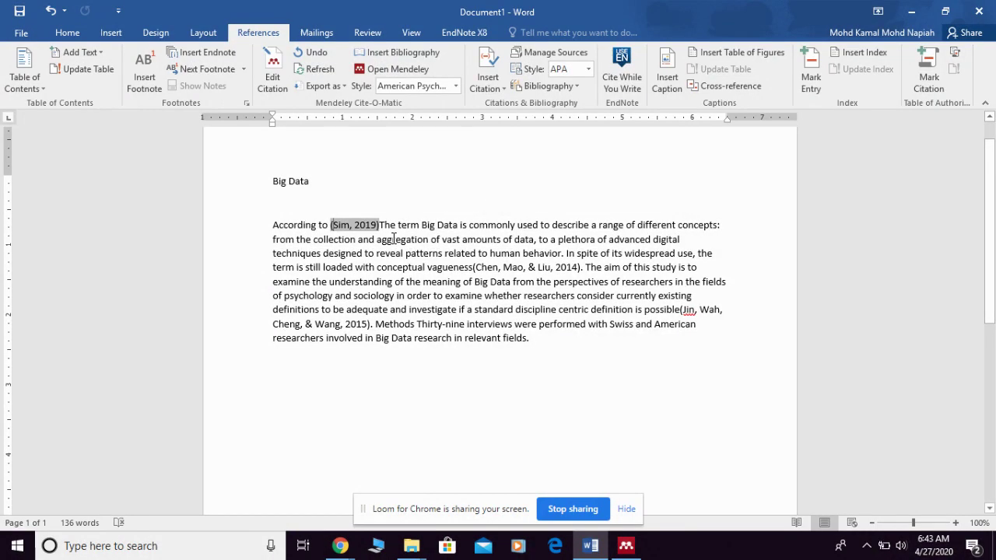
key("BackSpace")
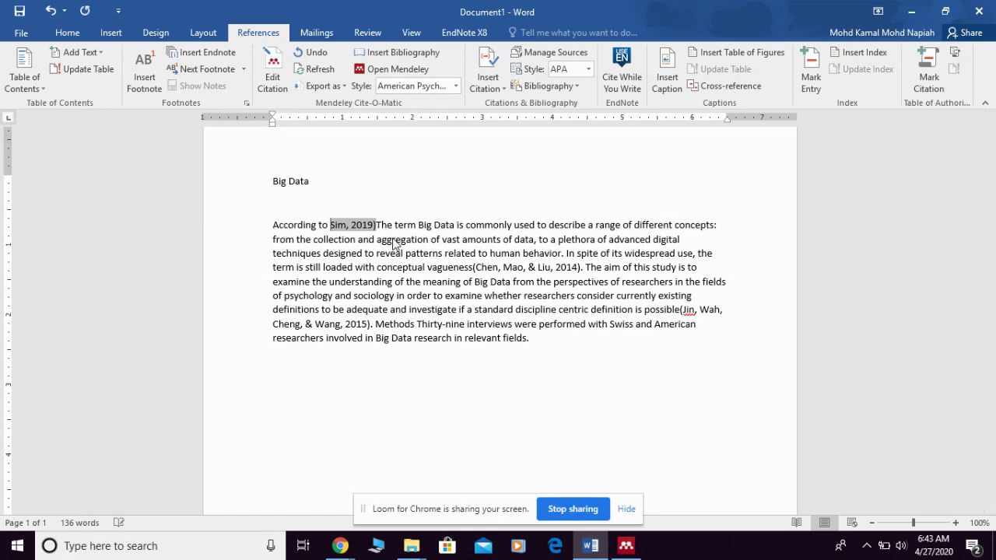
left_click(350, 224)
key("BackSpace")
key("BackSpace")
type("(")
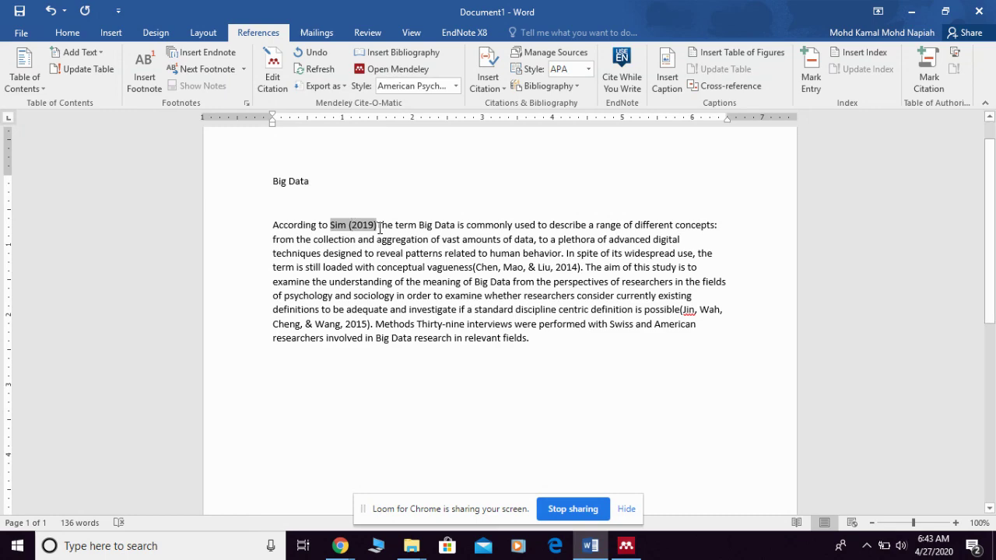
left_click(380, 226)
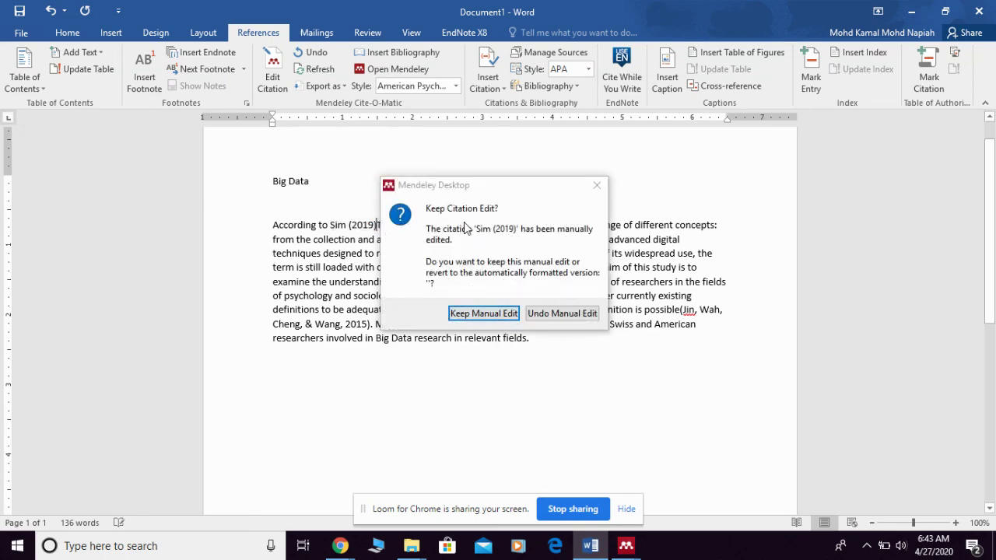
left_click(483, 314)
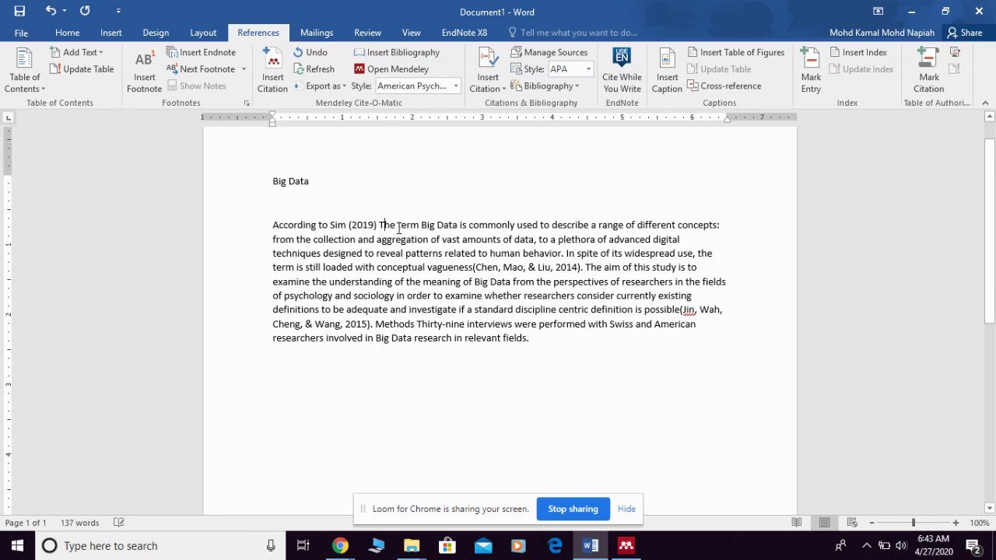
- Lowercase the "T" after Sim (2019) and check all three citation fields
key("Delete")
type("t")
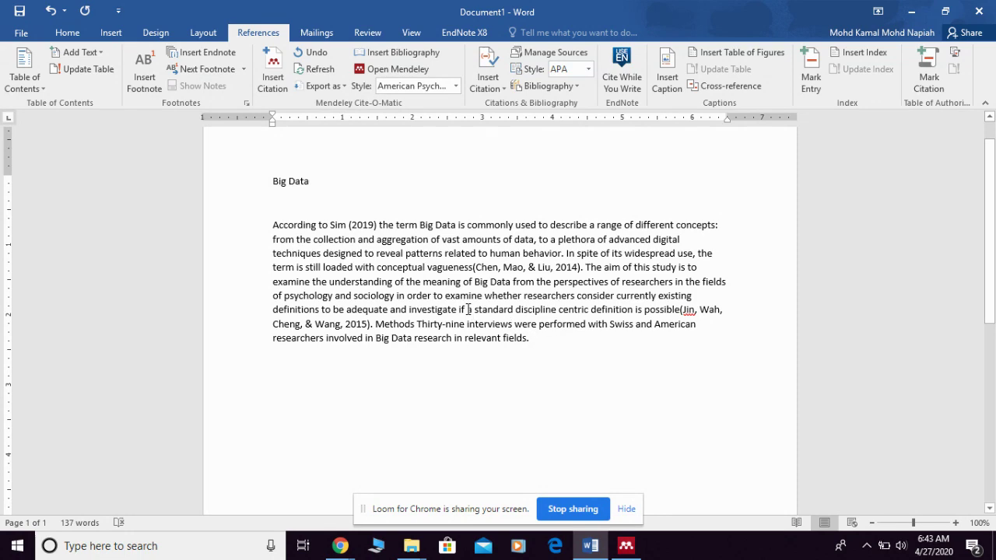
left_click(345, 224)
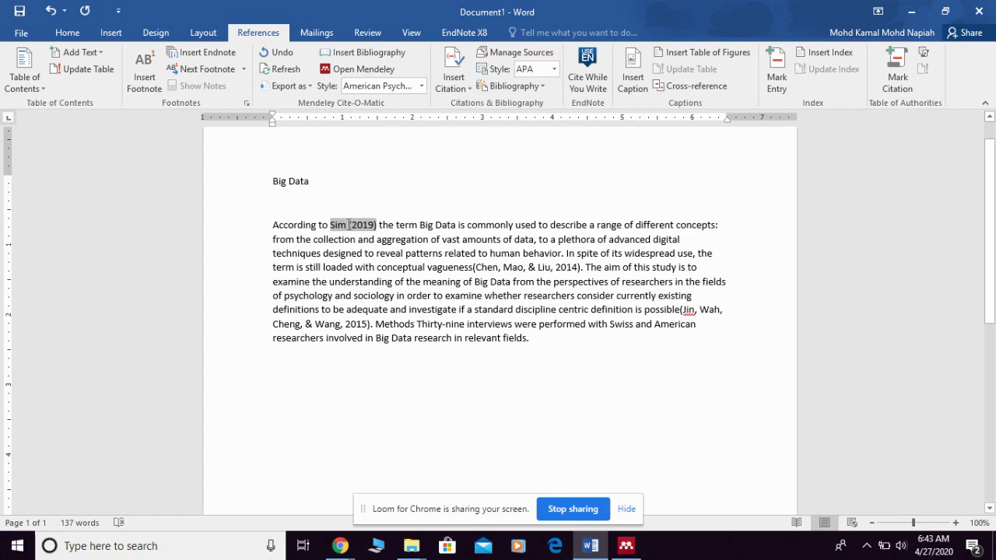
left_click(547, 267)
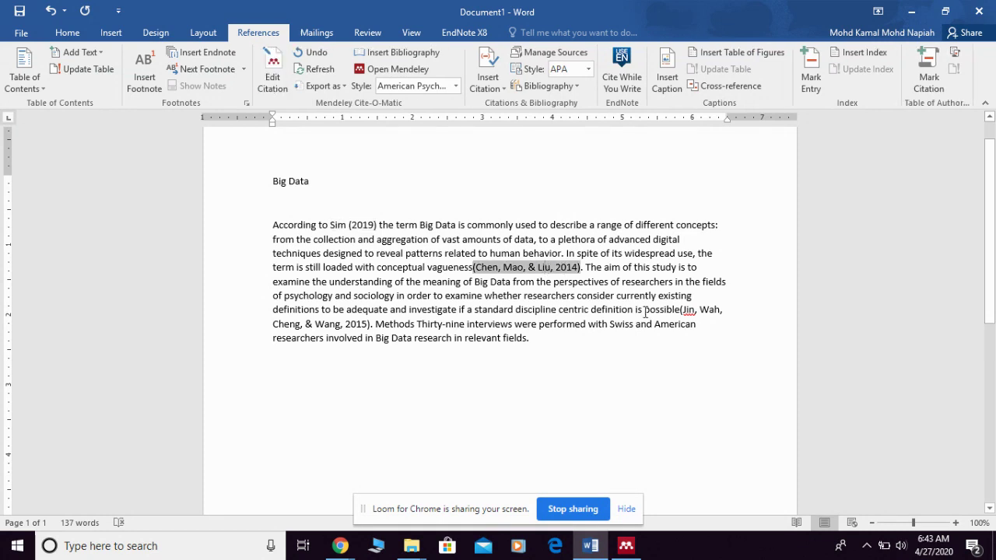
left_click(691, 312)
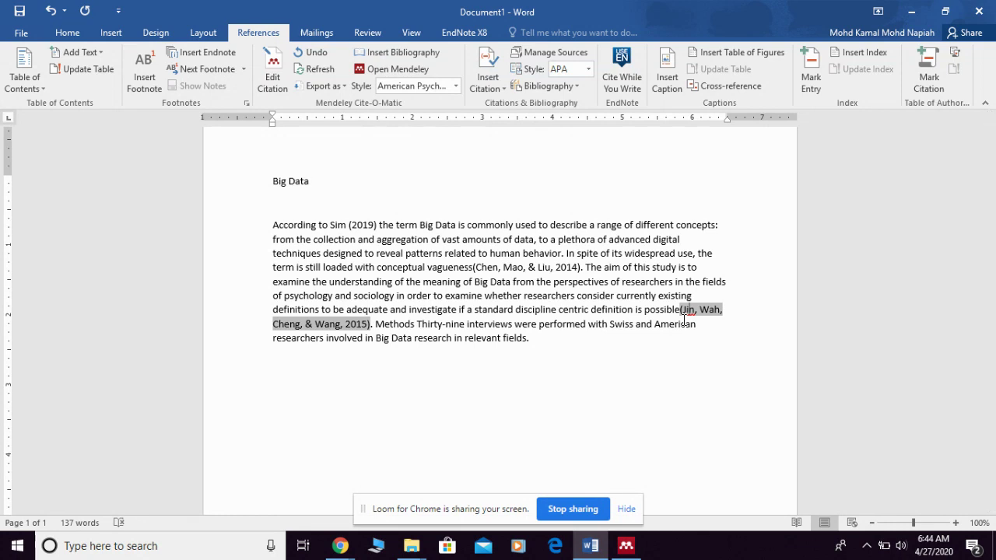
- Add a "References" heading below the paragraph and insert the Mendeley bibliography under it
left_click(540, 340)
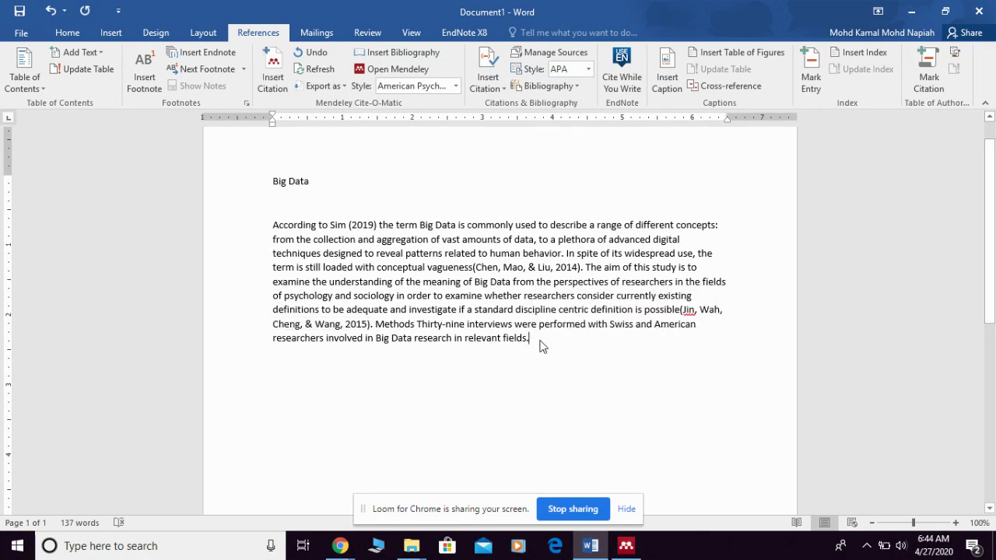
key("Return")
key("Return")
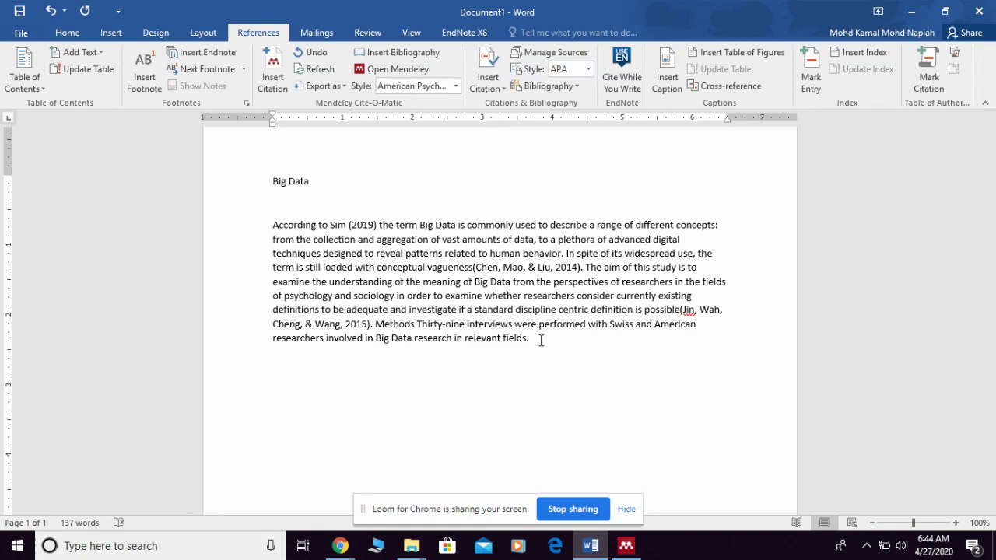
type("Refere")
type("nces")
key("Return")
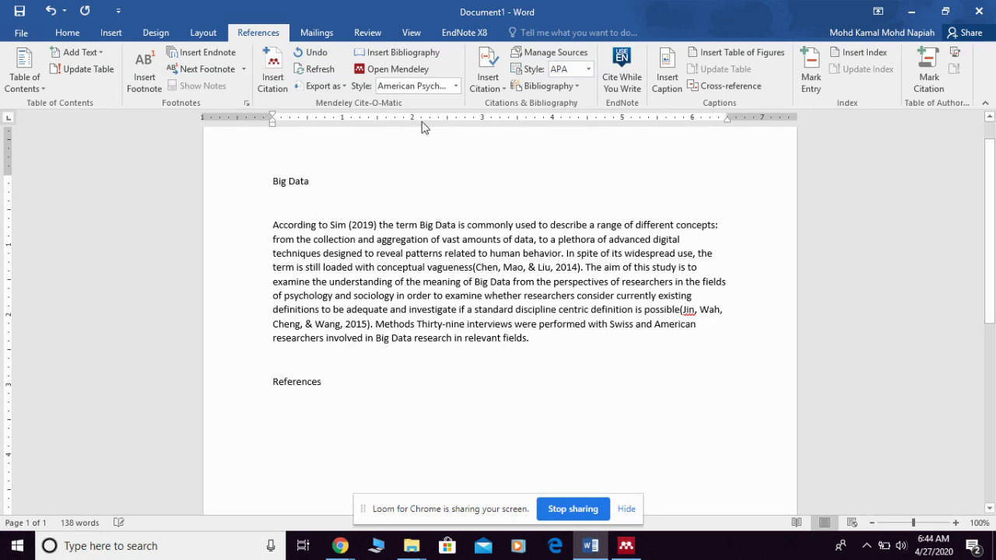
left_click(392, 54)
scroll(669, 323, "down", 1)
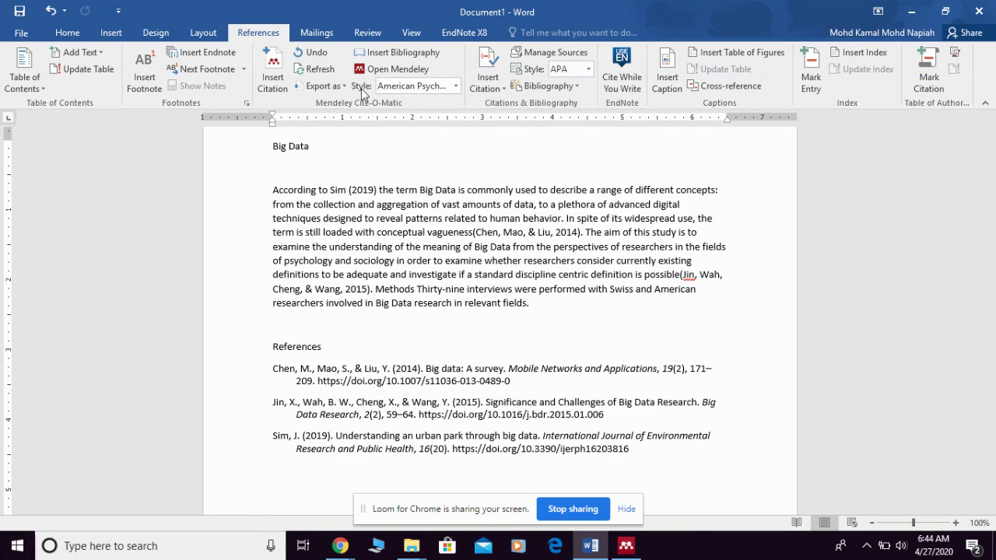
- Switch the citation style to American Medical Association, then reopen the style list
left_click(456, 87)
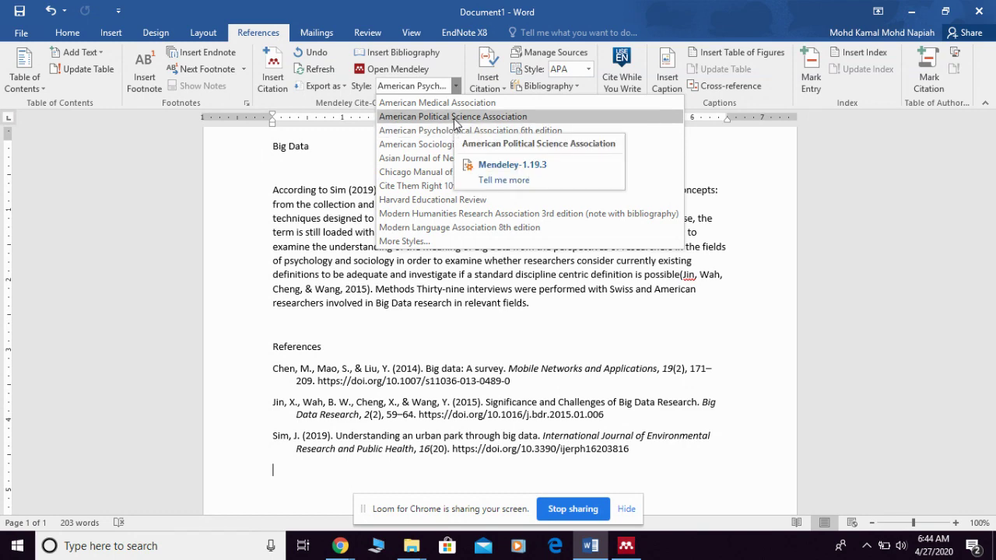
left_click(454, 107)
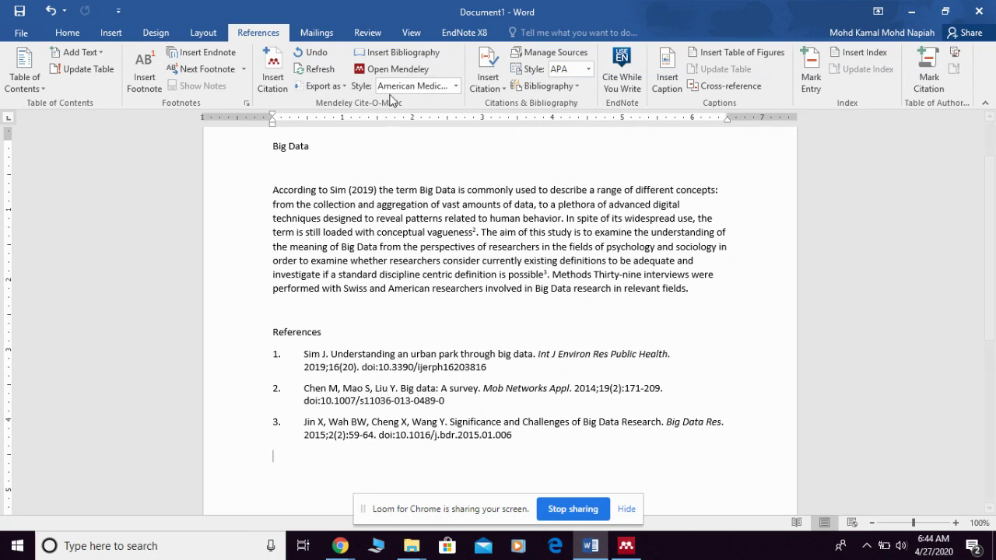
left_click(456, 87)
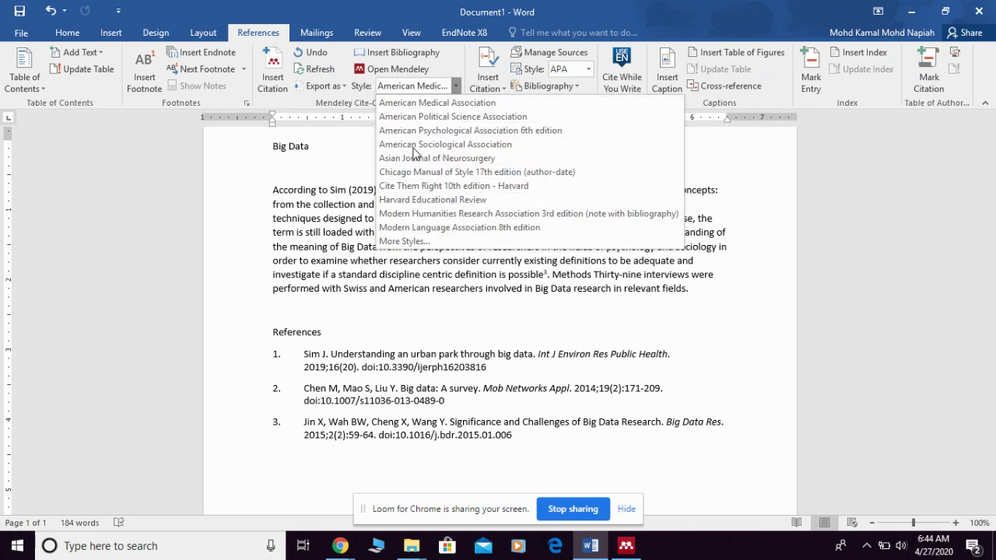
- Choose IEEE from Mendeley's installed citation styles so the document shows numbered [1]–[3] citations
left_click(401, 242)
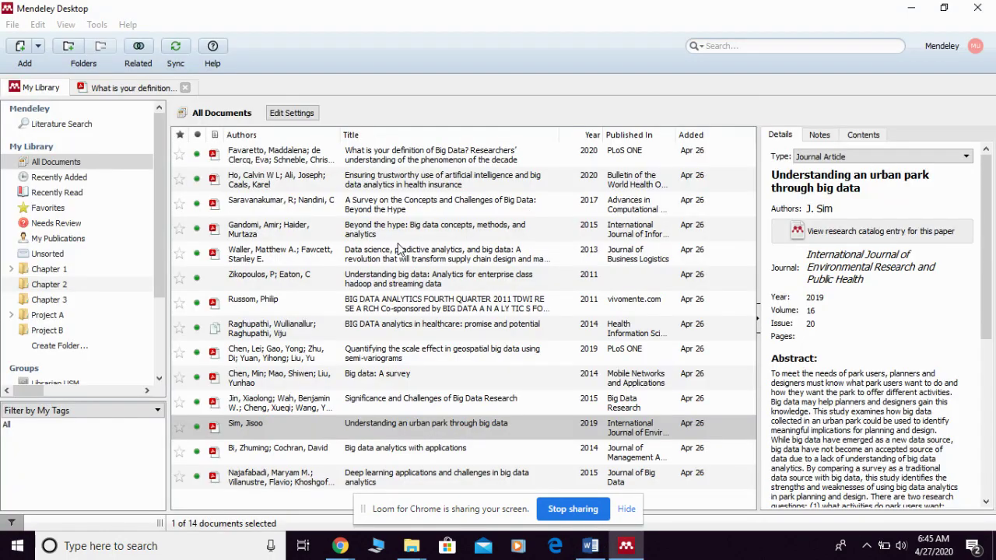
scroll(496, 261, "down", 2)
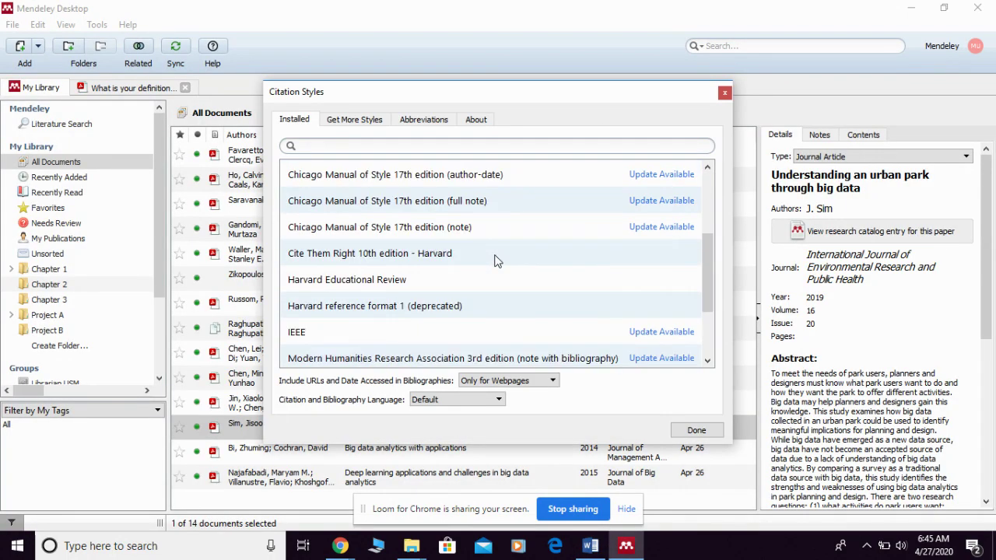
scroll(496, 260, "down", 1)
left_click(435, 261)
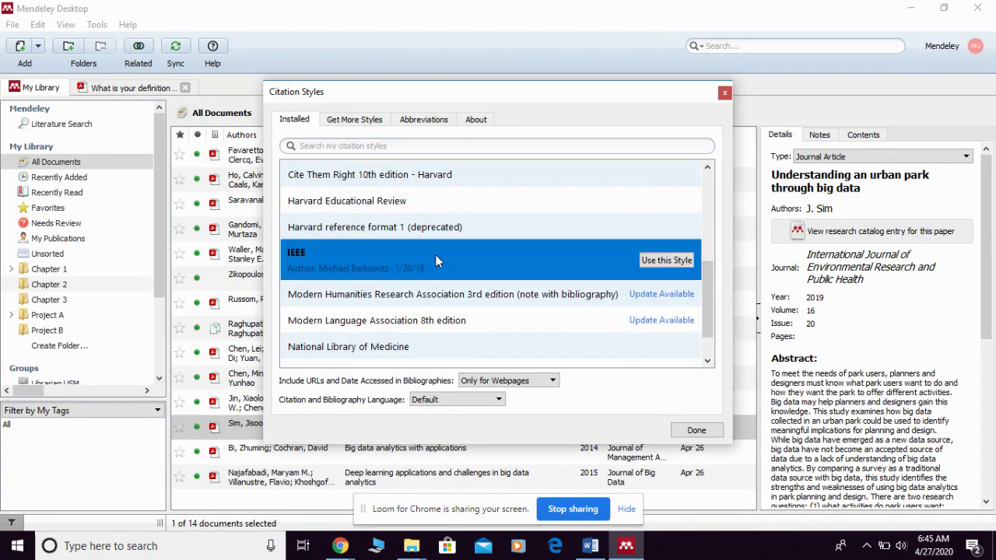
left_click(664, 261)
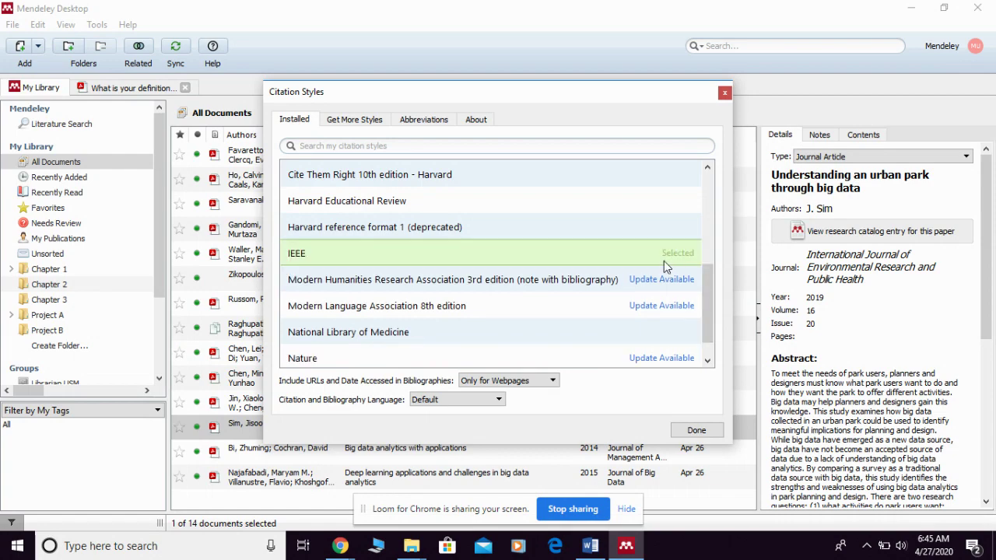
left_click(696, 430)
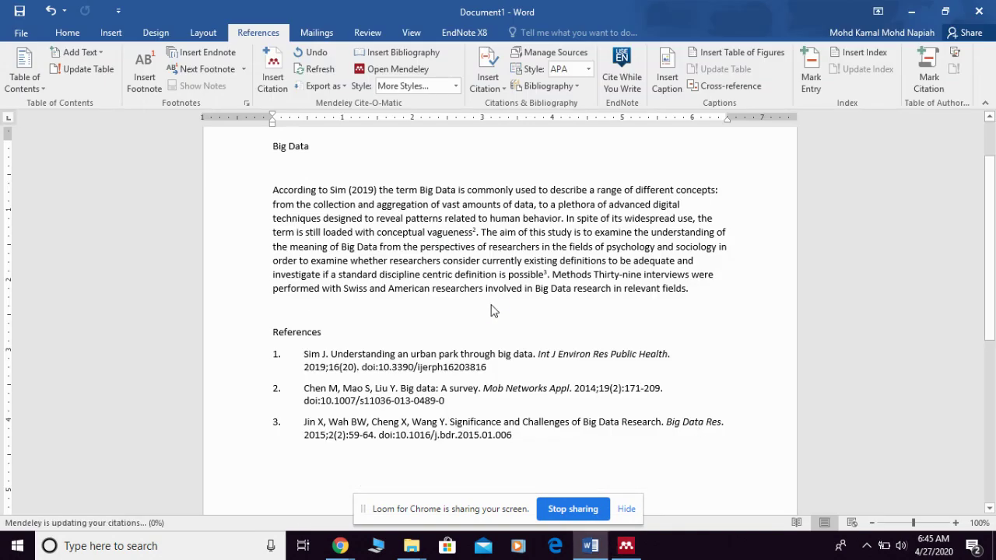
- Pick American Psychological Association 6th edition from the Mendeley Style dropdown on the References tab
left_click(456, 86)
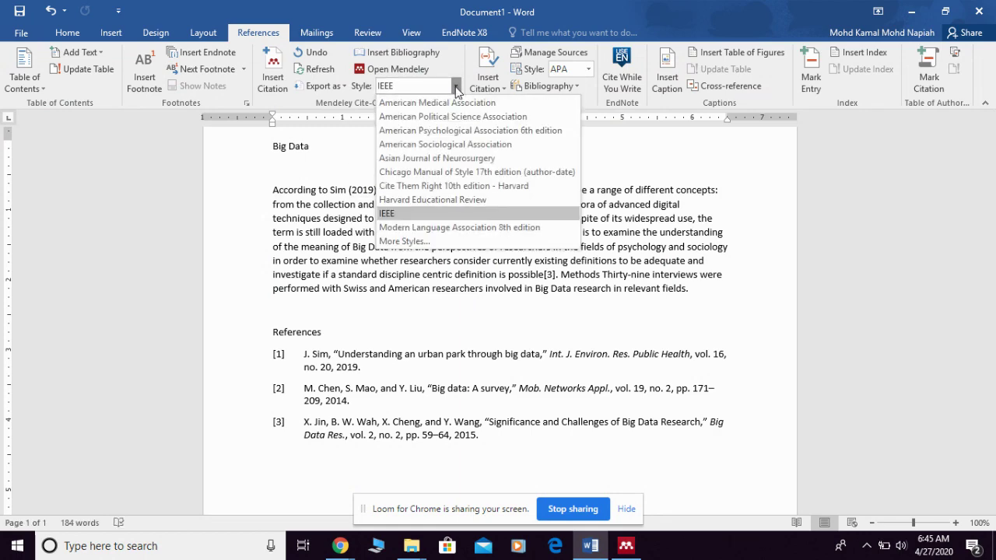
left_click(466, 130)
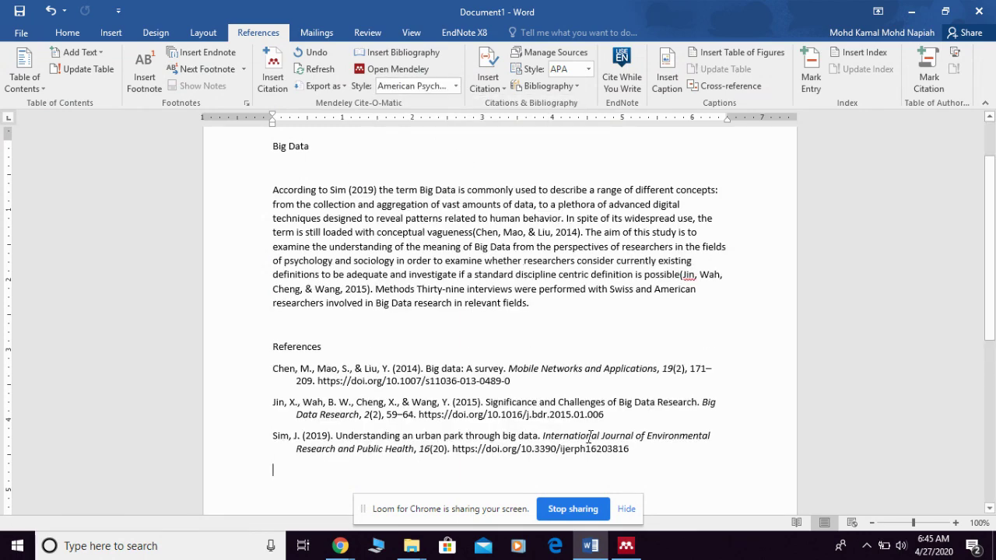